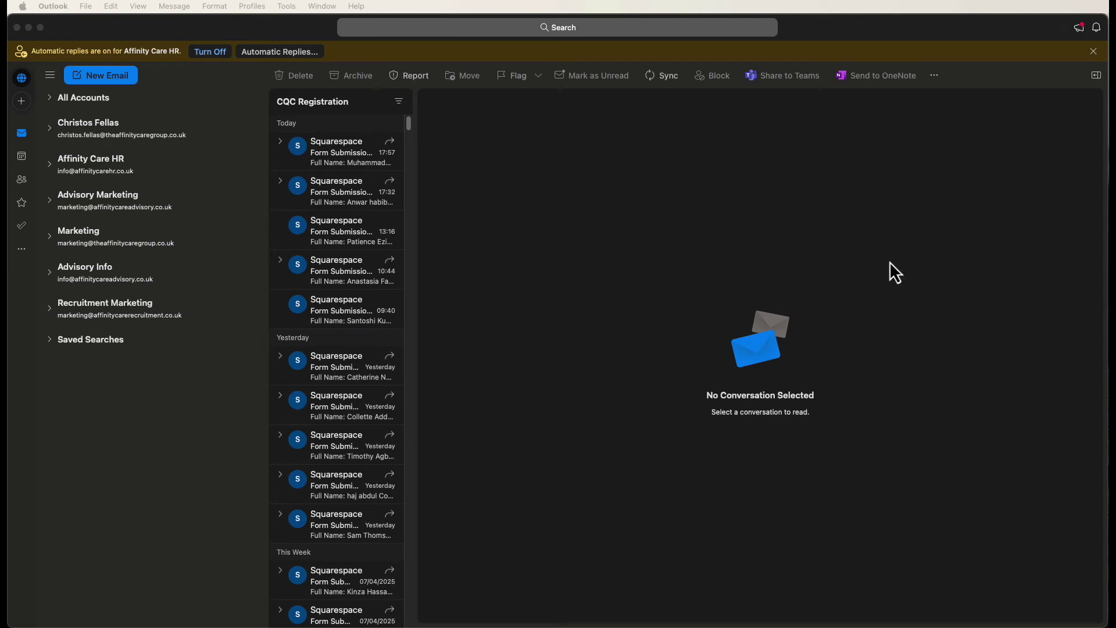
- Bring up Outlook's Accounts settings listing the single default Office 365 account
{"action": "left_click", "coordinate": [608, 247]}
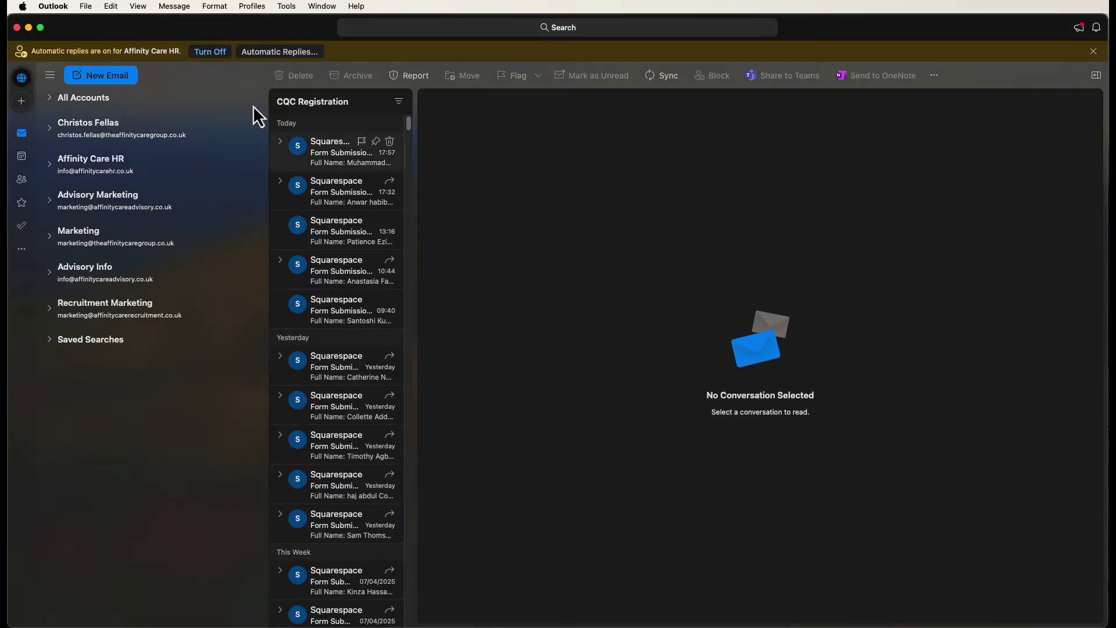
{"action": "left_click", "coordinate": [64, 17]}
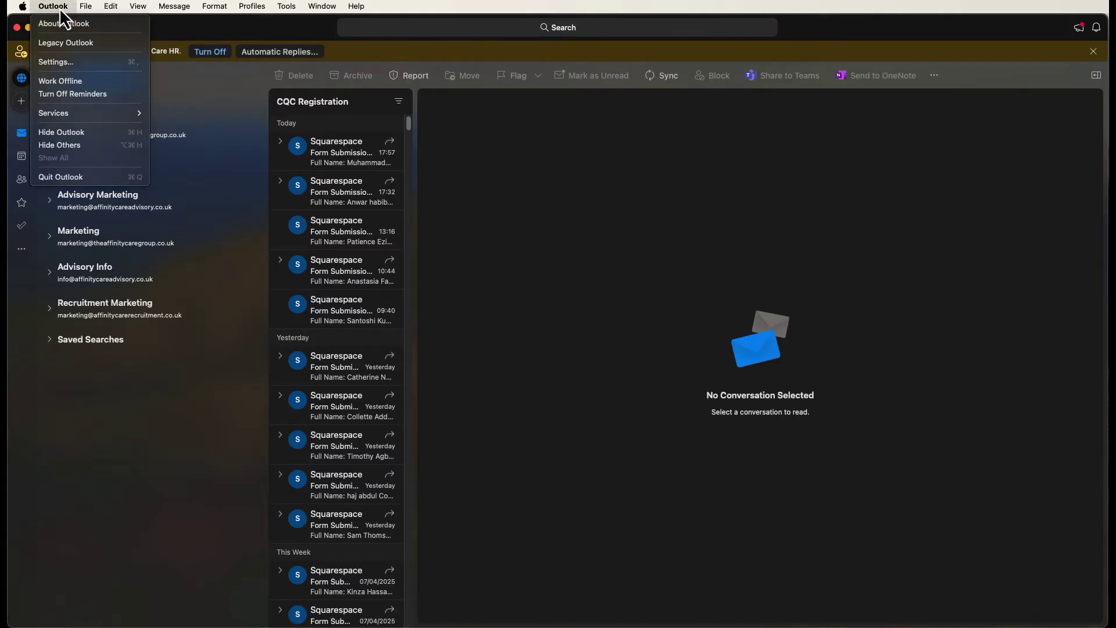
{"action": "left_click", "coordinate": [84, 64]}
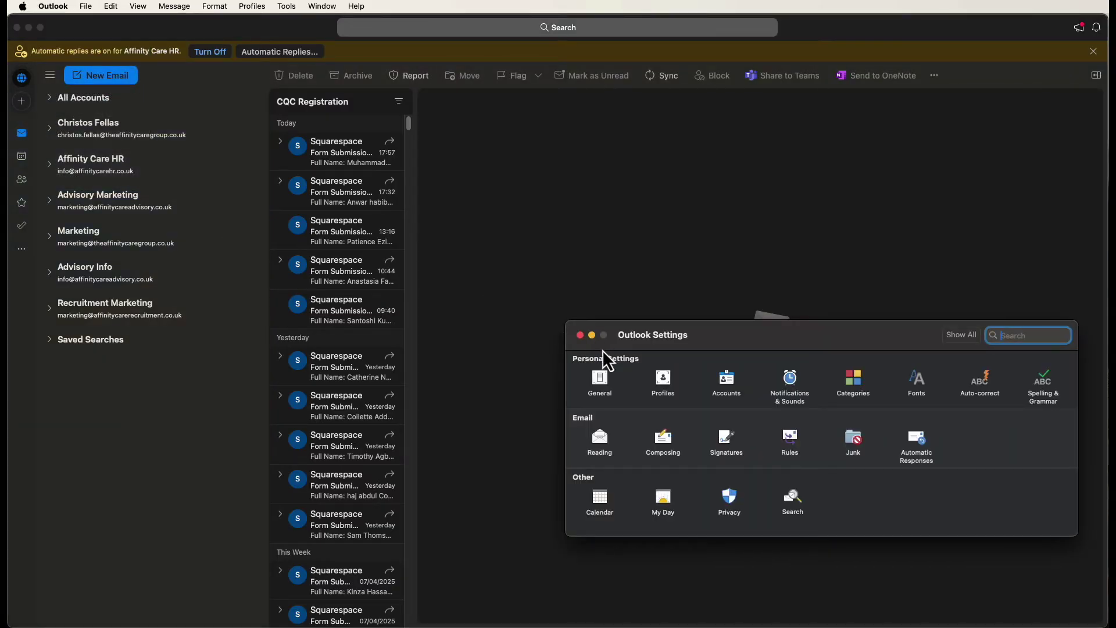
{"action": "left_click", "coordinate": [729, 379]}
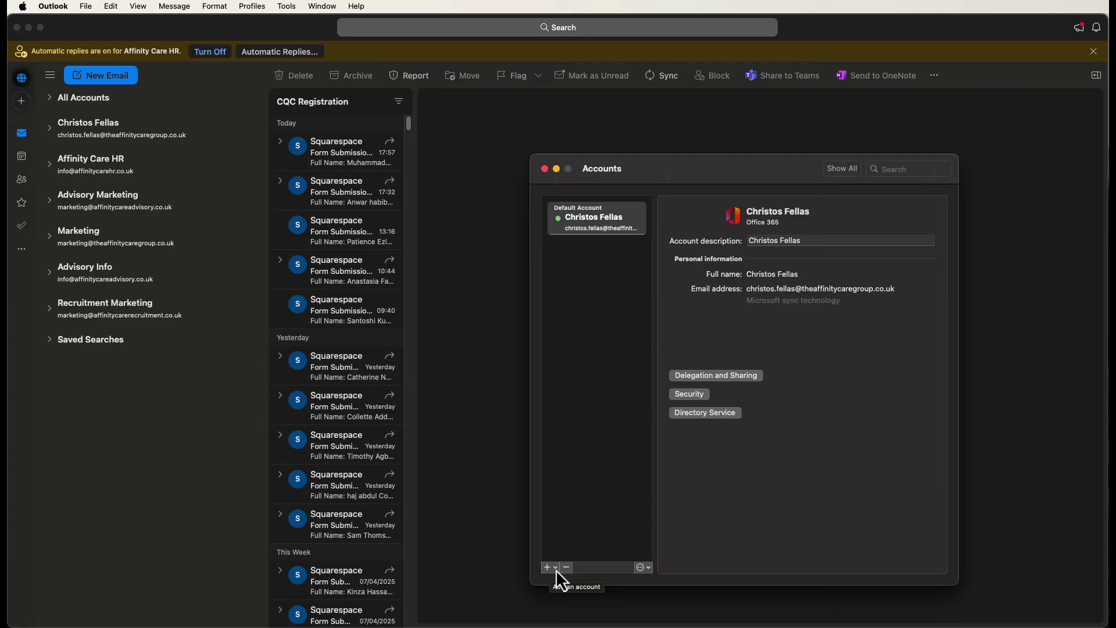
- Choose Open Shared Mailbox from the Accounts + menu to search for the info@ mailbox
{"action": "left_click", "coordinate": [556, 570]}
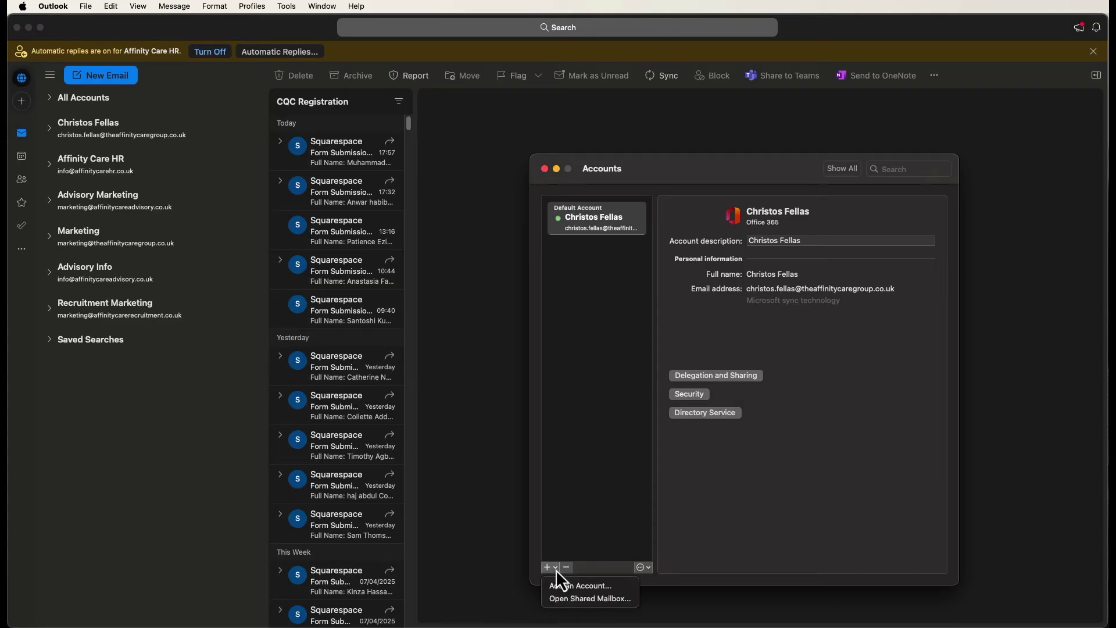
{"action": "left_click", "coordinate": [585, 599]}
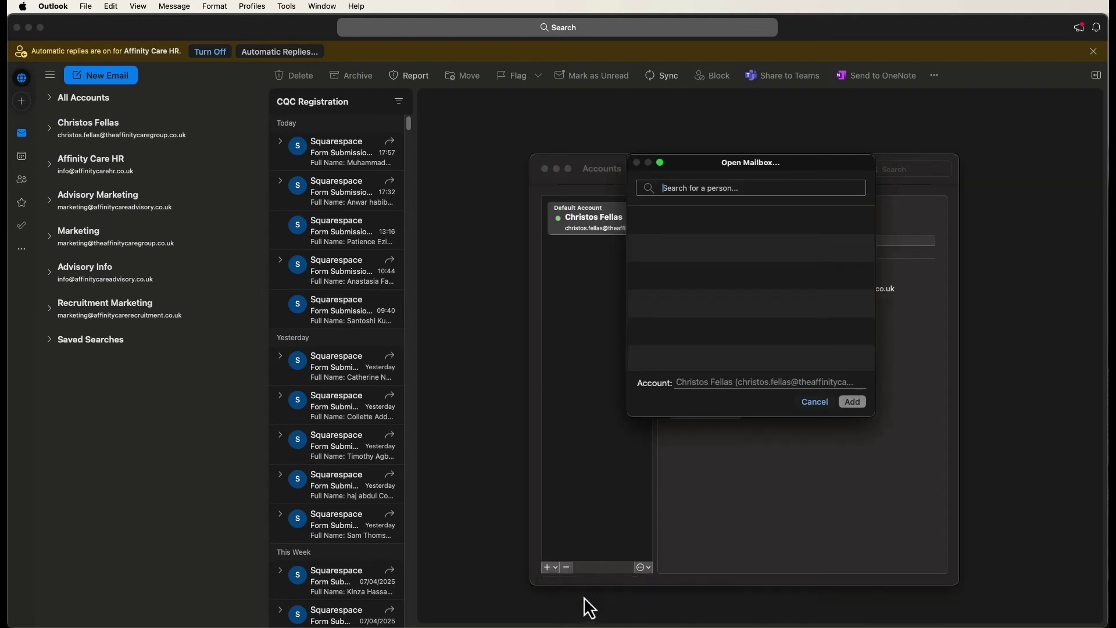
{"action": "type", "text": "info"}
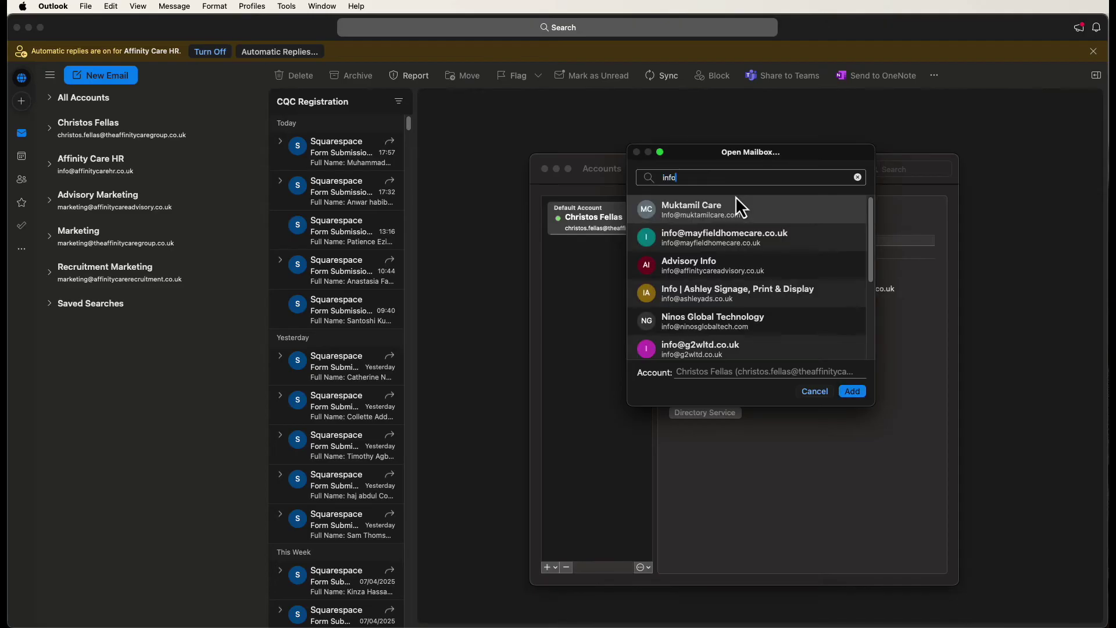
{"action": "type", "text": "@"}
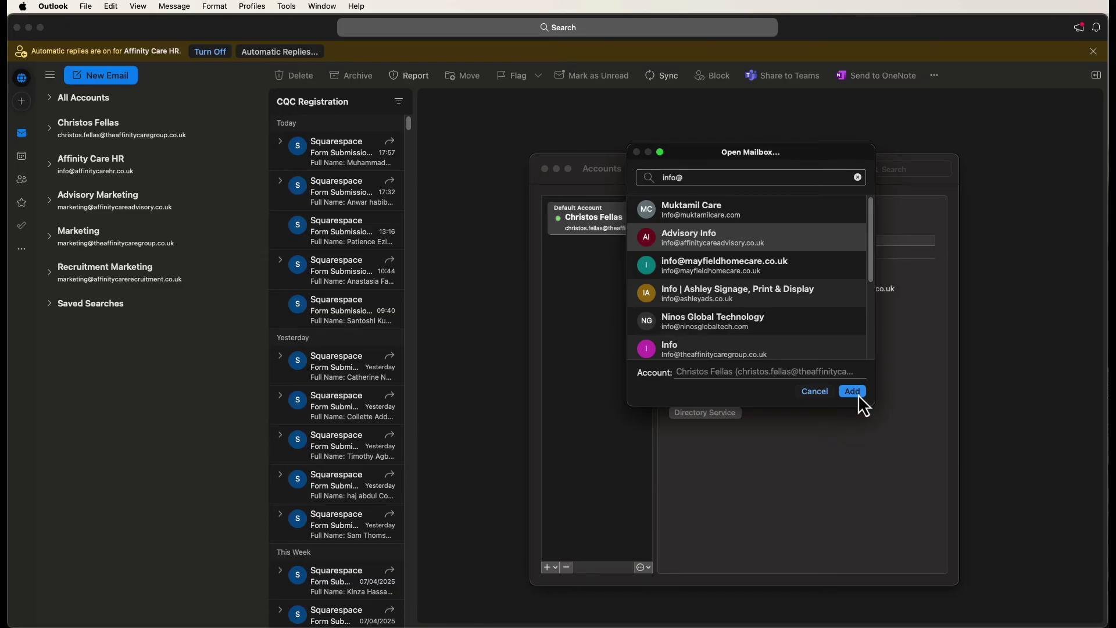
- Add the selected Advisory Info mailbox so Outlook checks its permissions
{"action": "left_click", "coordinate": [858, 396]}
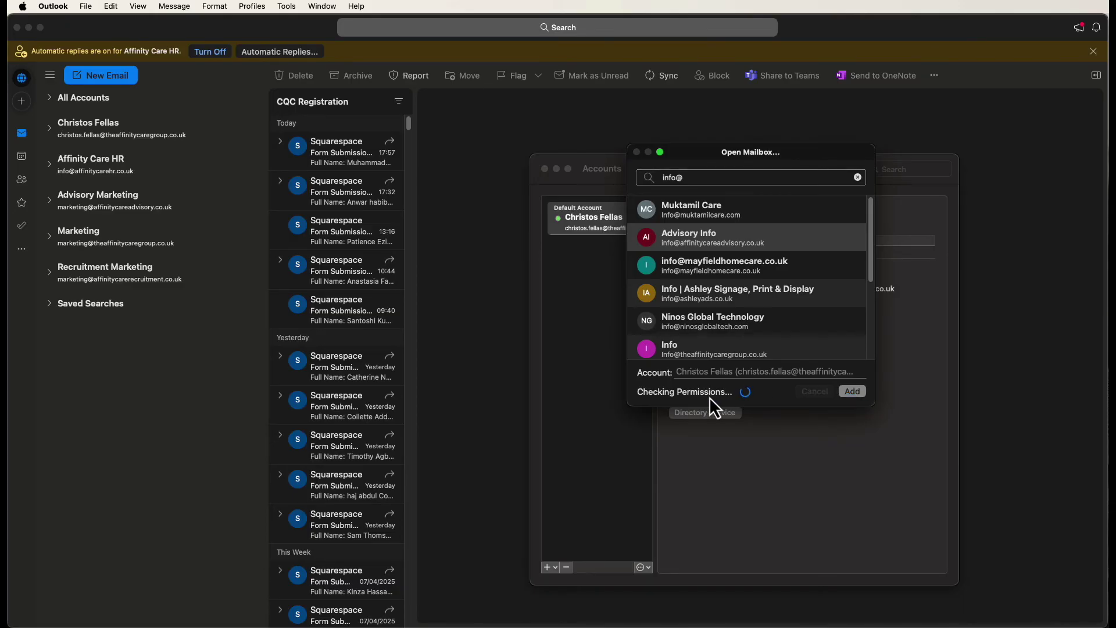